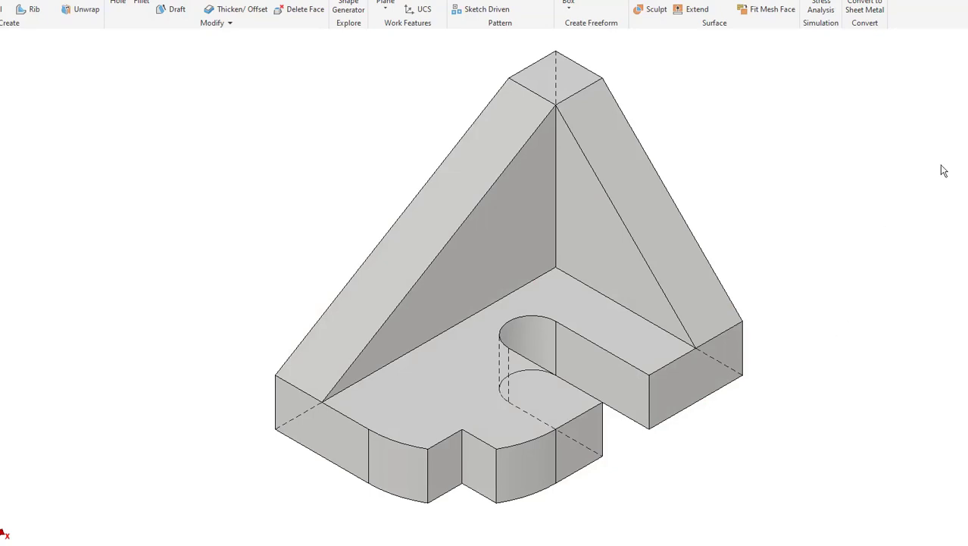
Compare the front and top views of the slotted base with two sloping walls, examining how the slot and notch project.
{"action": "key", "text": "F5"}
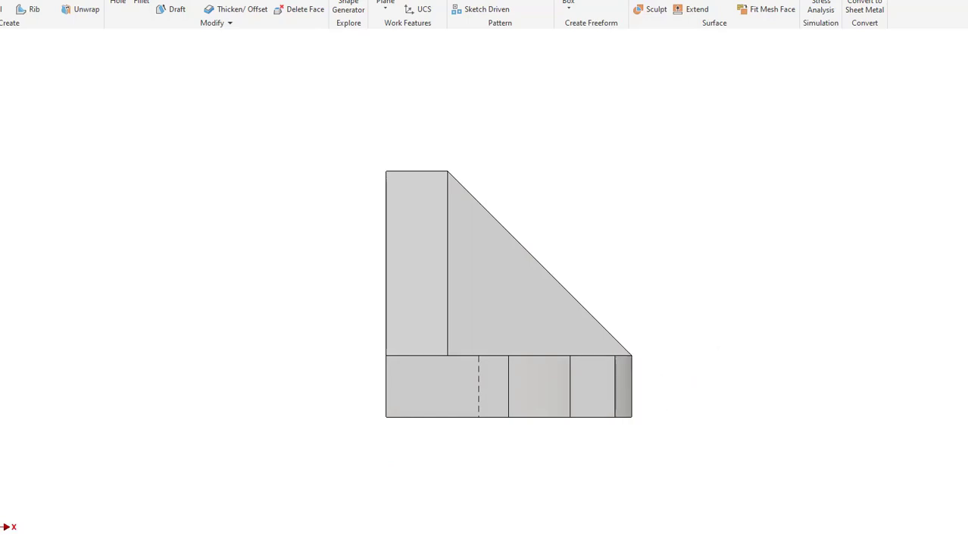
{"action": "left_click", "coordinate": [967, 91]}
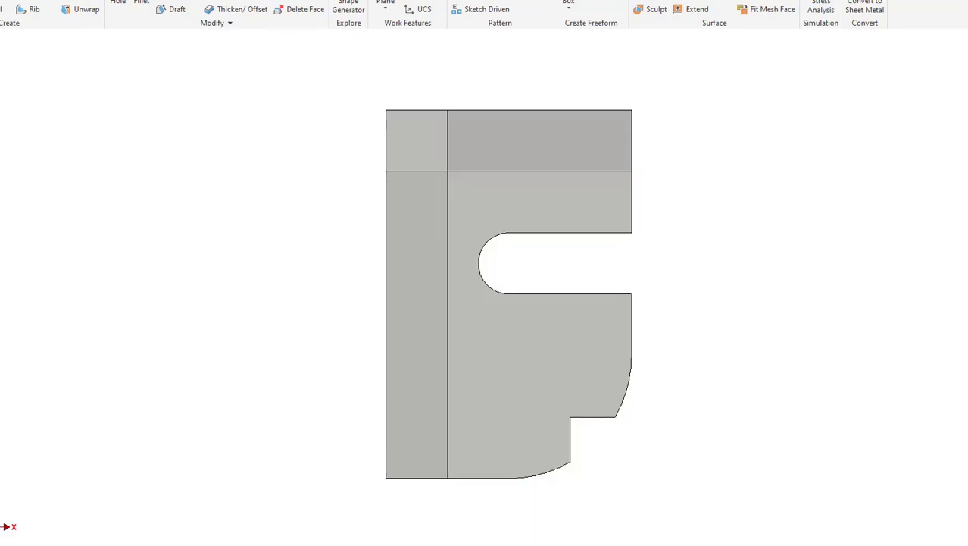
{"action": "key", "text": "F5"}
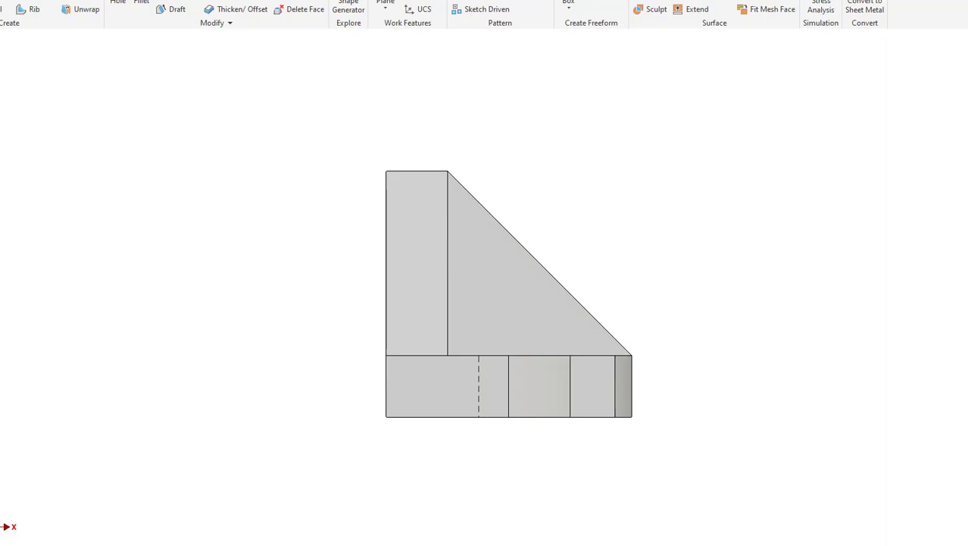
{"action": "key", "text": "F5"}
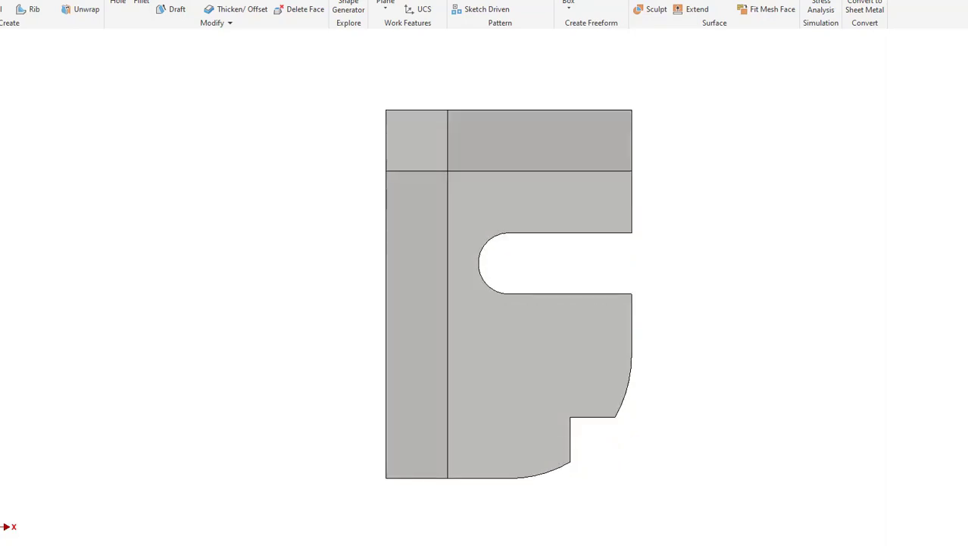
Compare the front and right side views of the slotted base with sloping walls, and return to the isometric view.
{"action": "key", "text": "F5"}
{"action": "key", "text": "F5"}
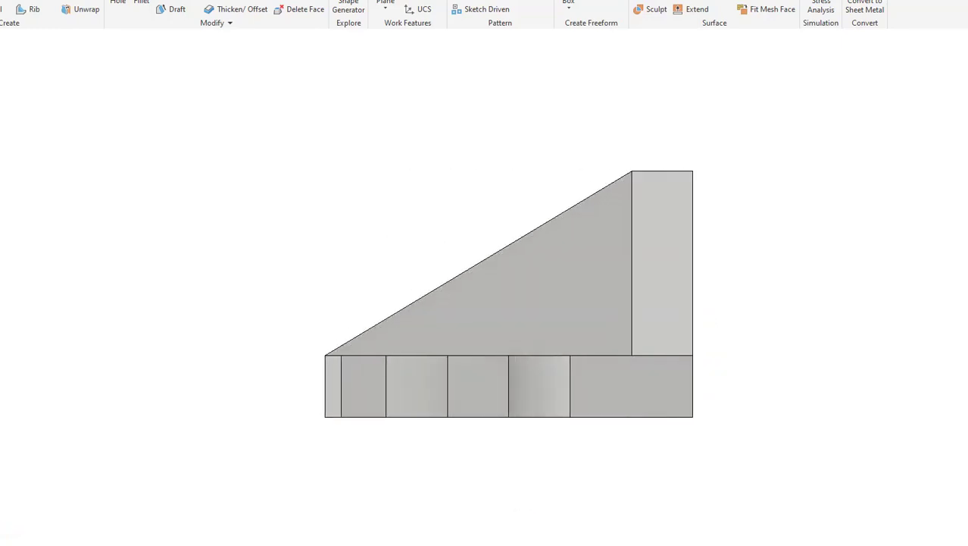
{"action": "key", "text": "F5"}
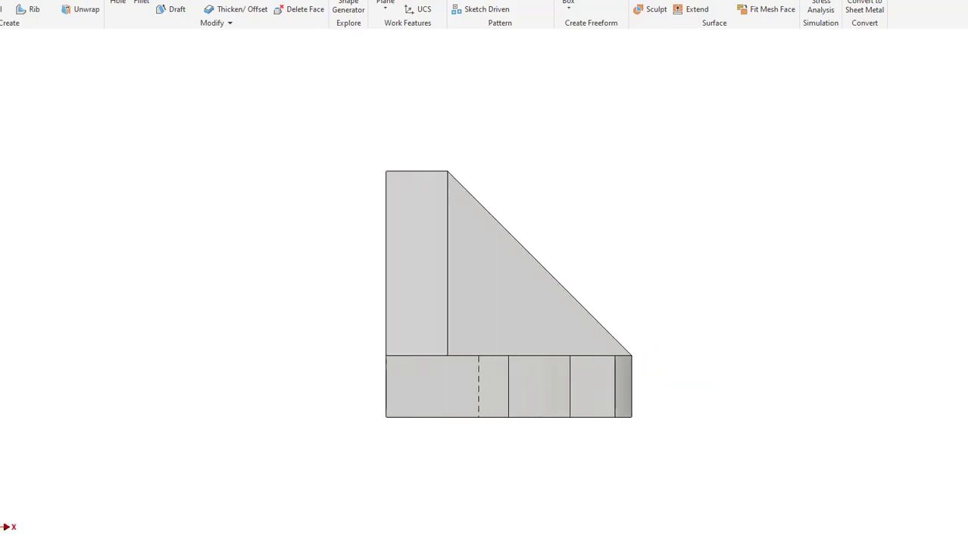
{"action": "key", "text": "F5"}
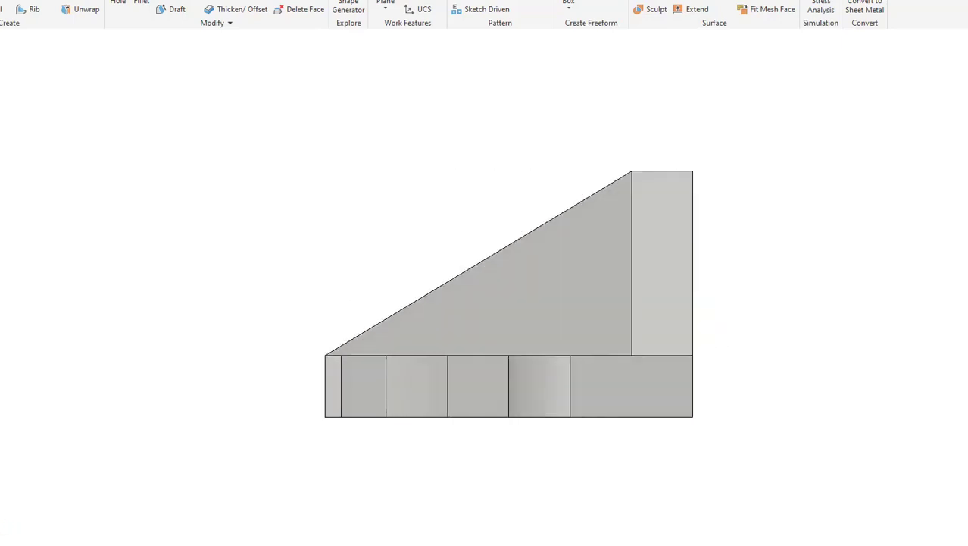
{"action": "key", "text": "F5"}
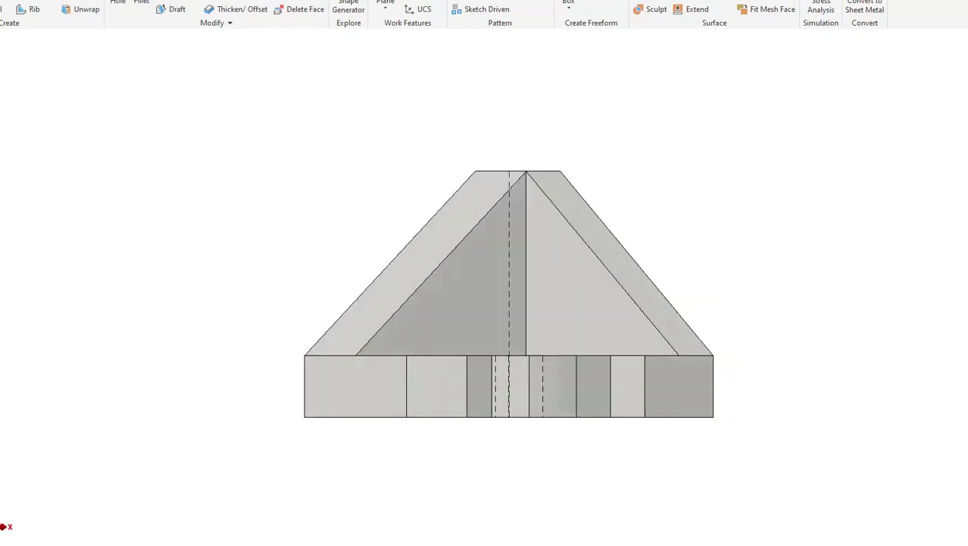
{"action": "key", "text": "F6"}
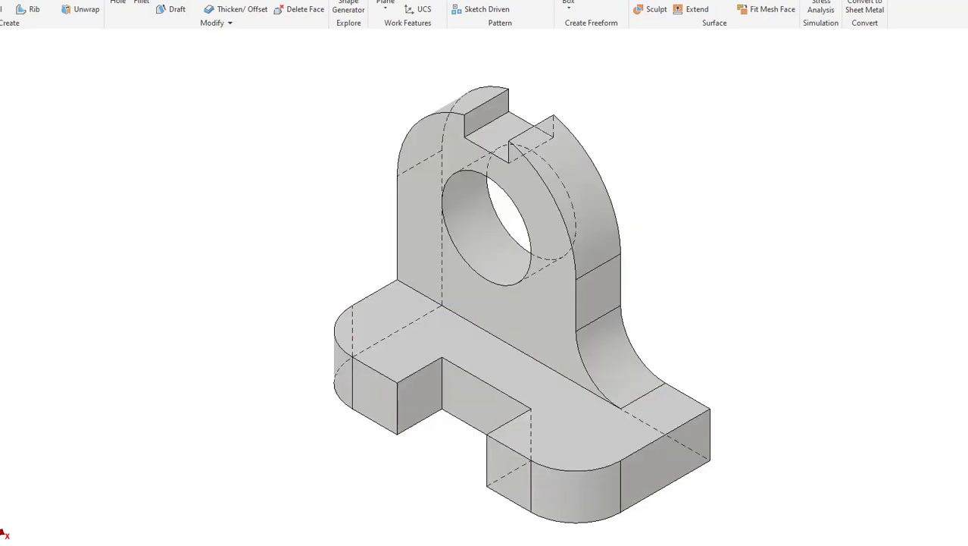
Examine the rounded bracket with the large hole and notched base in its front, top and right side views.
{"action": "key", "text": "F5"}
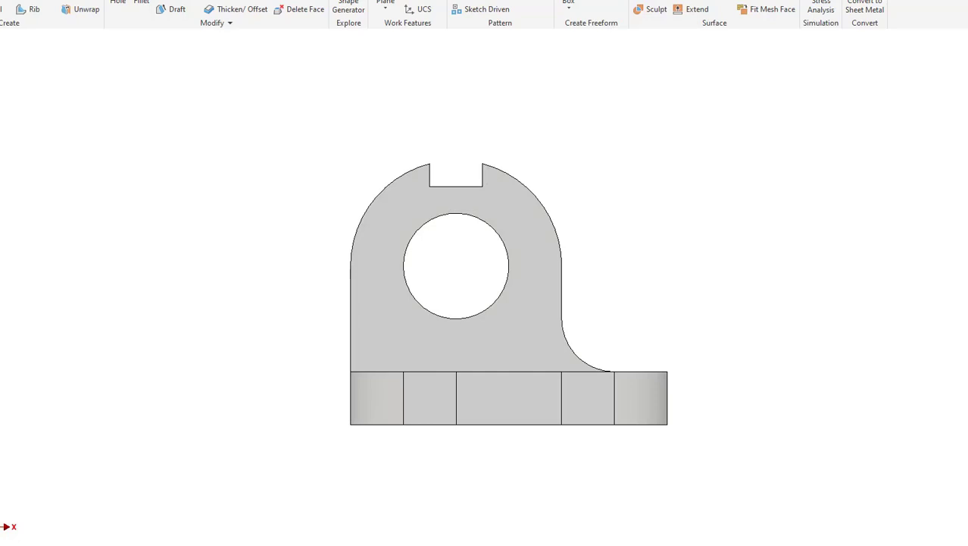
{"action": "key", "text": "F5"}
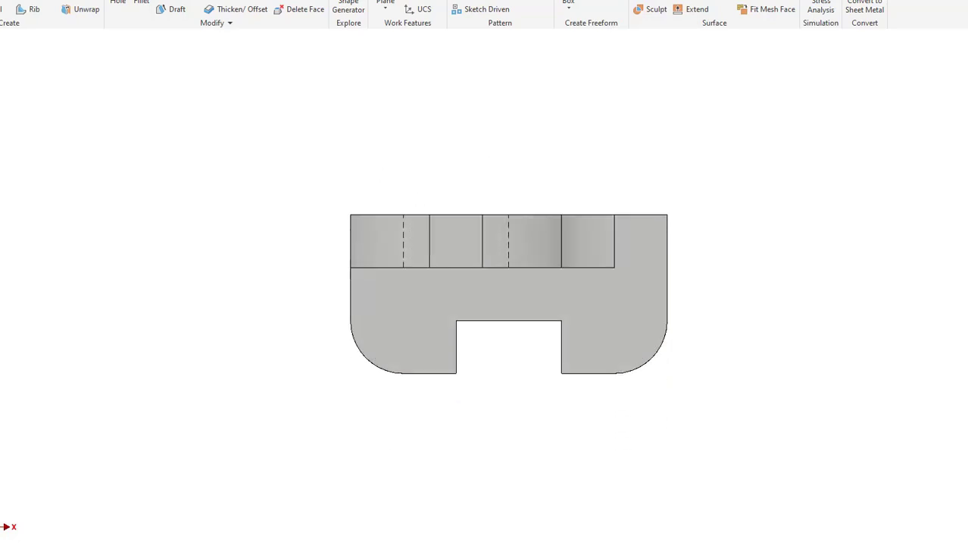
{"action": "key", "text": "F5"}
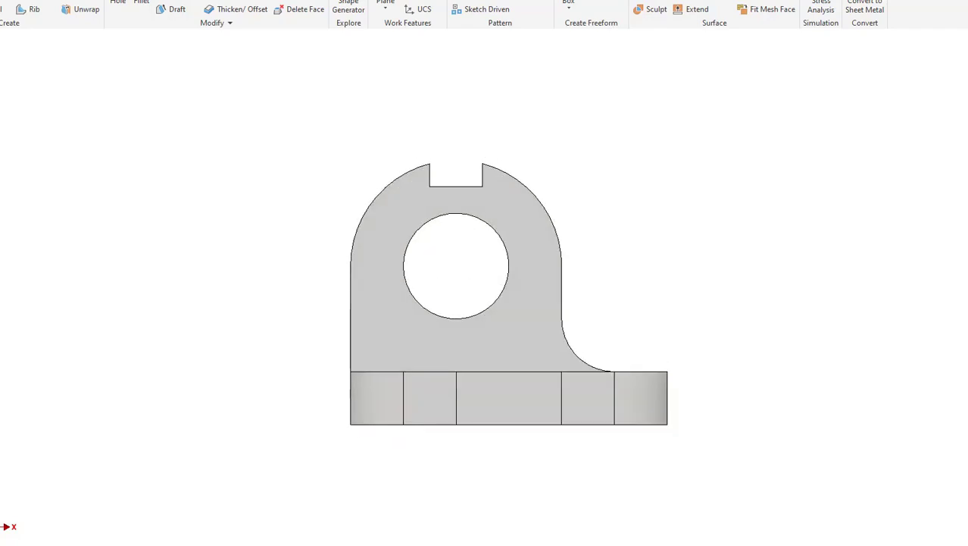
{"action": "key", "text": "F5"}
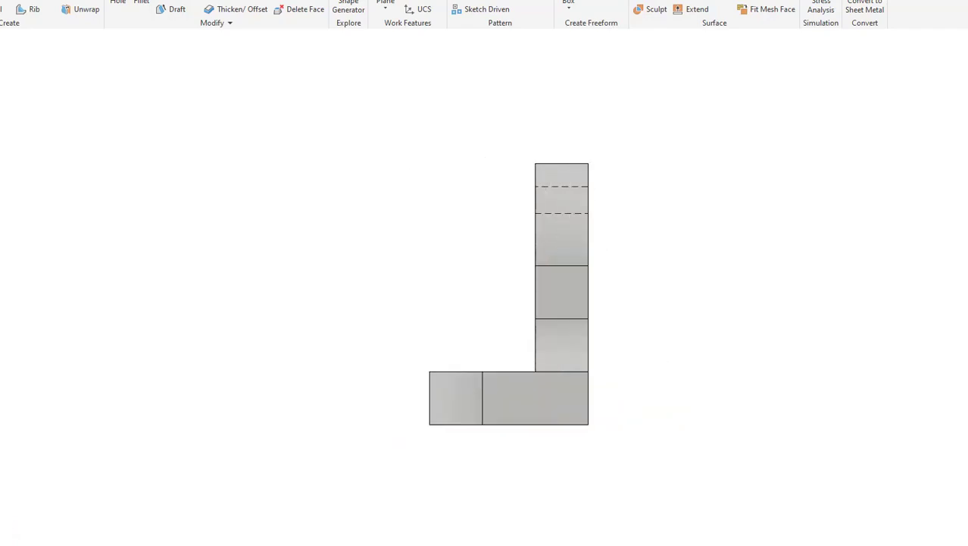
{"action": "key", "text": "F5"}
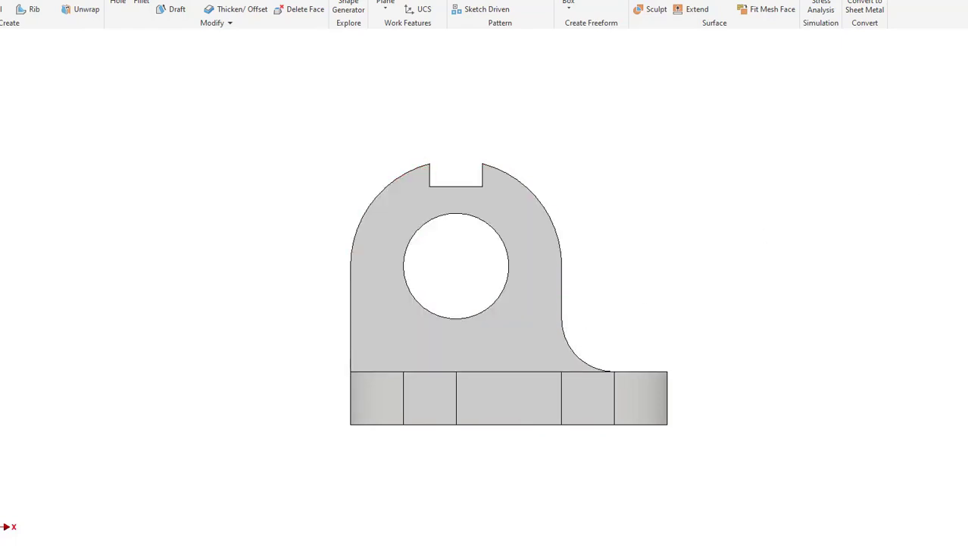
Examine the edge where the bracket's concave fillet meets the base in the top and isometric views.
{"action": "left_click", "coordinate": [963, 84]}
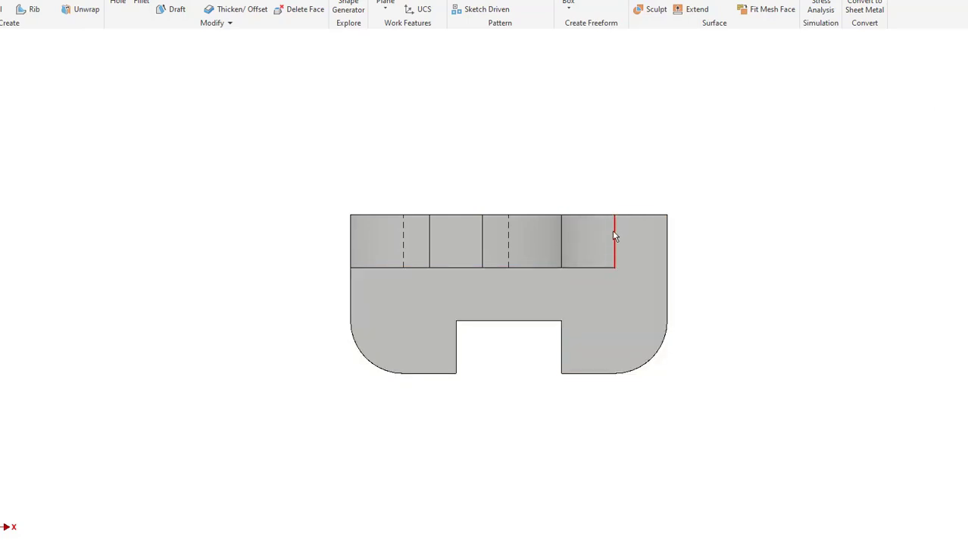
{"action": "key", "text": "F6"}
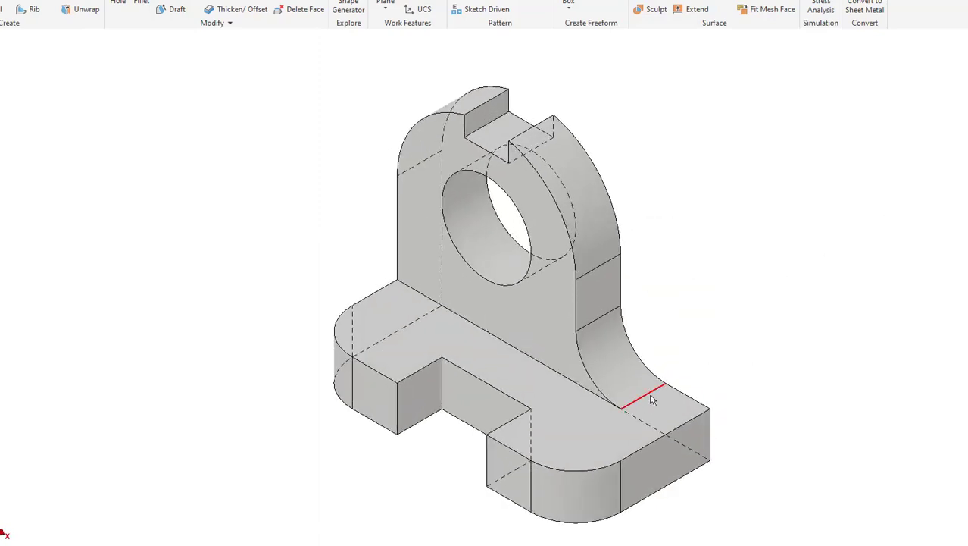
{"action": "left_click", "coordinate": [647, 403]}
{"action": "right_click", "coordinate": [649, 400]}
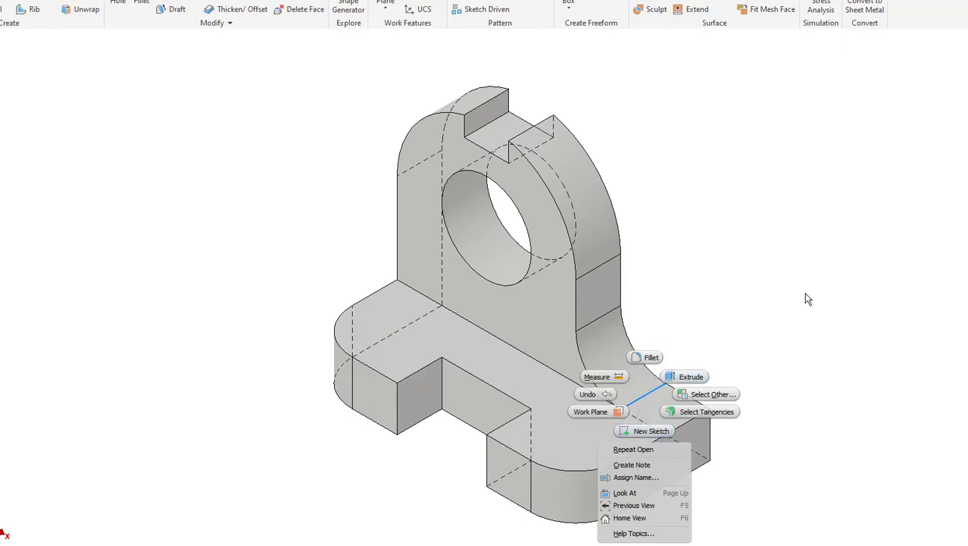
{"action": "key", "text": "Escape"}
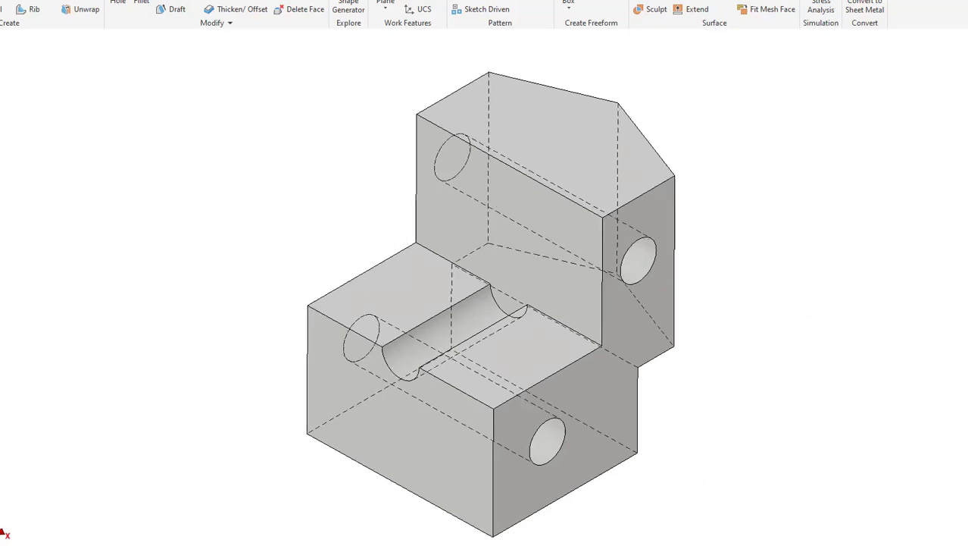
Compare the front and top views of the stepped block with the semicircular groove, examining the hidden lines of both through holes.
{"action": "key", "text": "Page_Up"}
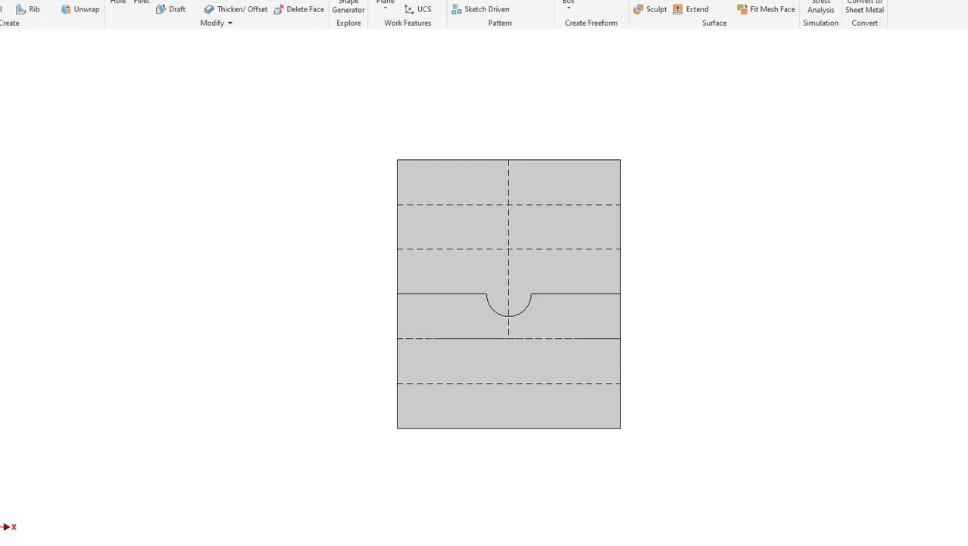
{"action": "key", "text": "Page_Up"}
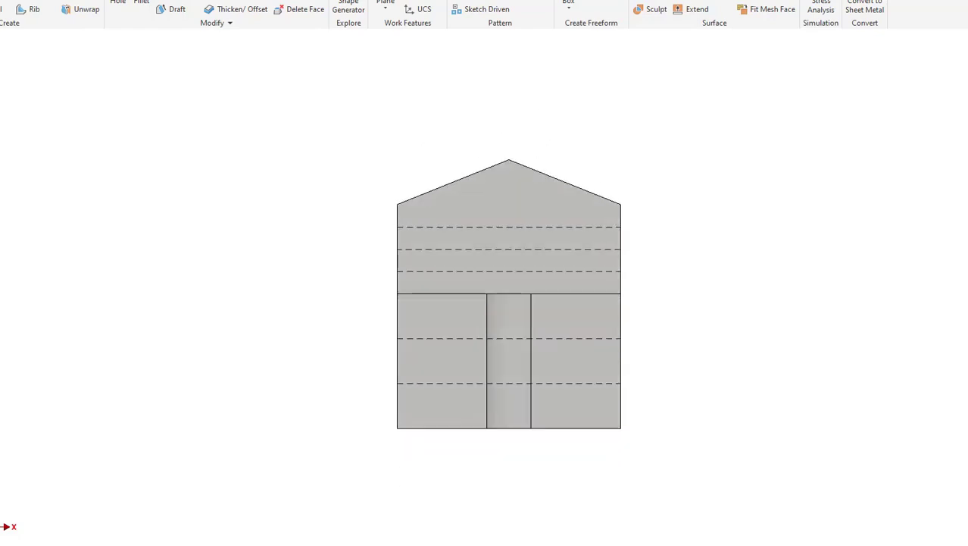
{"action": "key", "text": "Page_Up"}
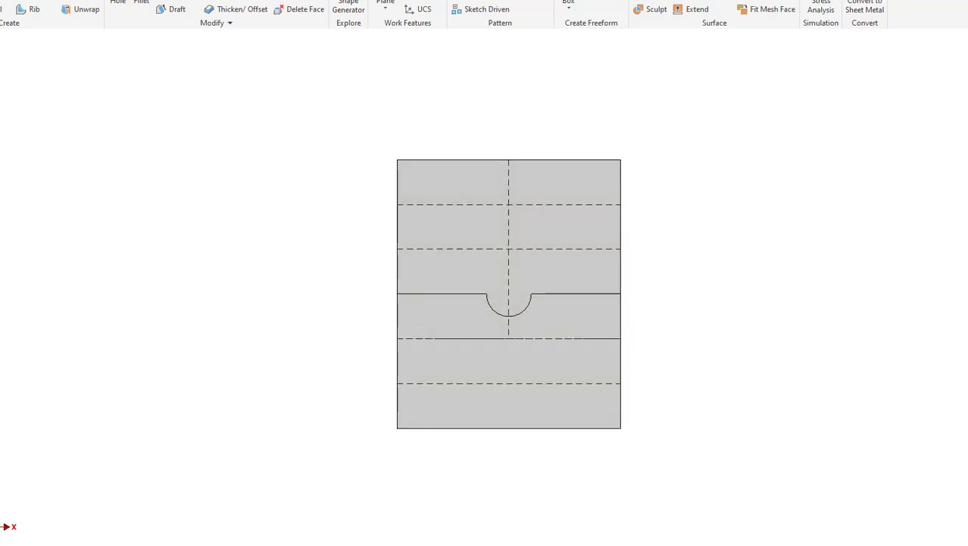
{"action": "key", "text": "F6"}
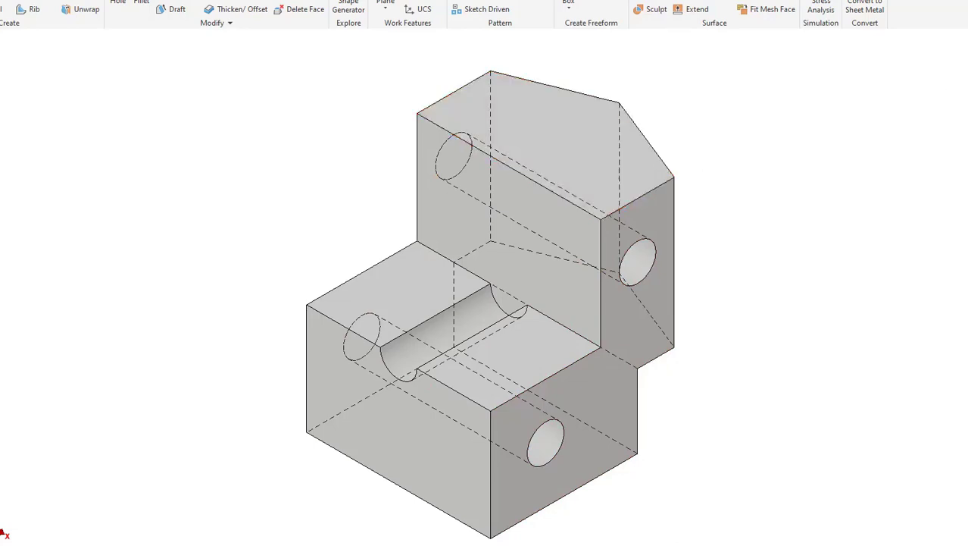
{"action": "key", "text": "F5"}
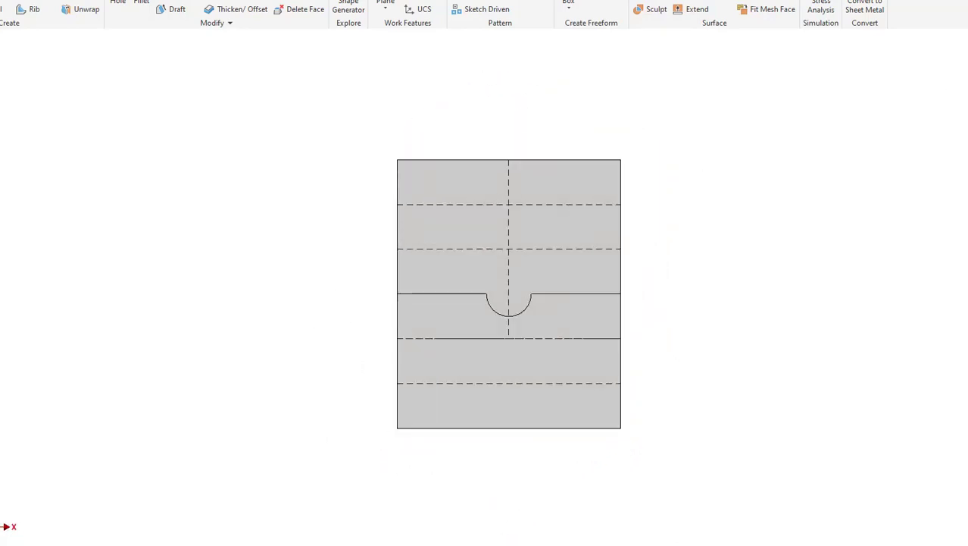
{"action": "key", "text": "F5"}
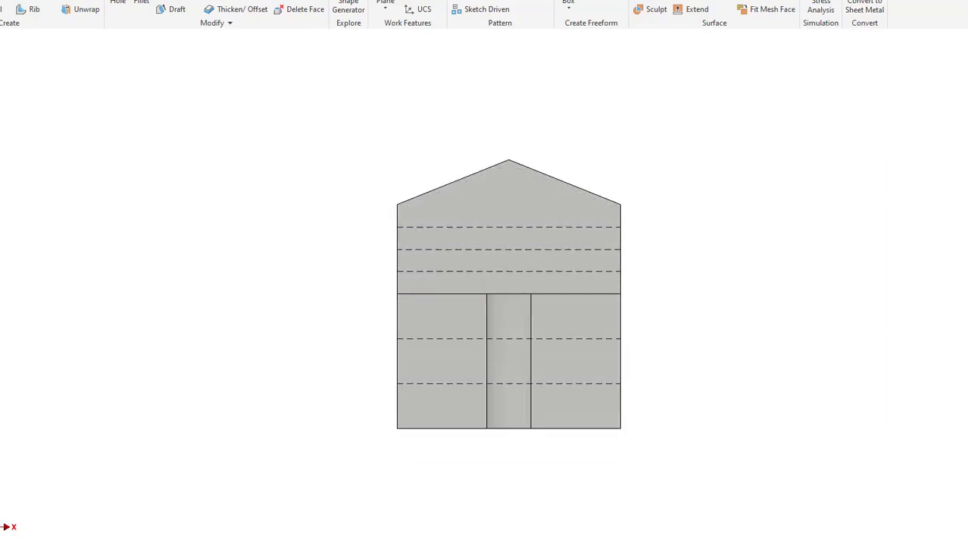
{"action": "key", "text": "F5"}
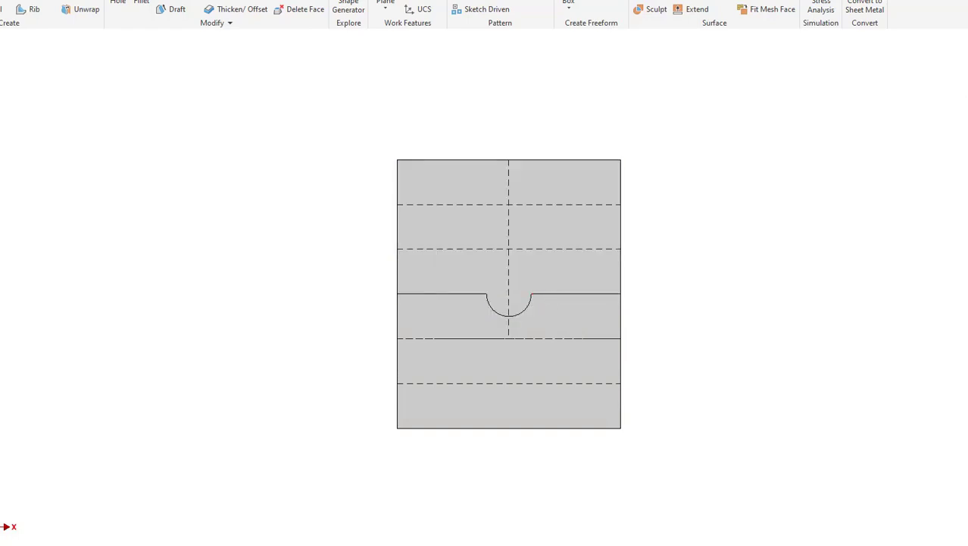
{"action": "key", "text": "F5"}
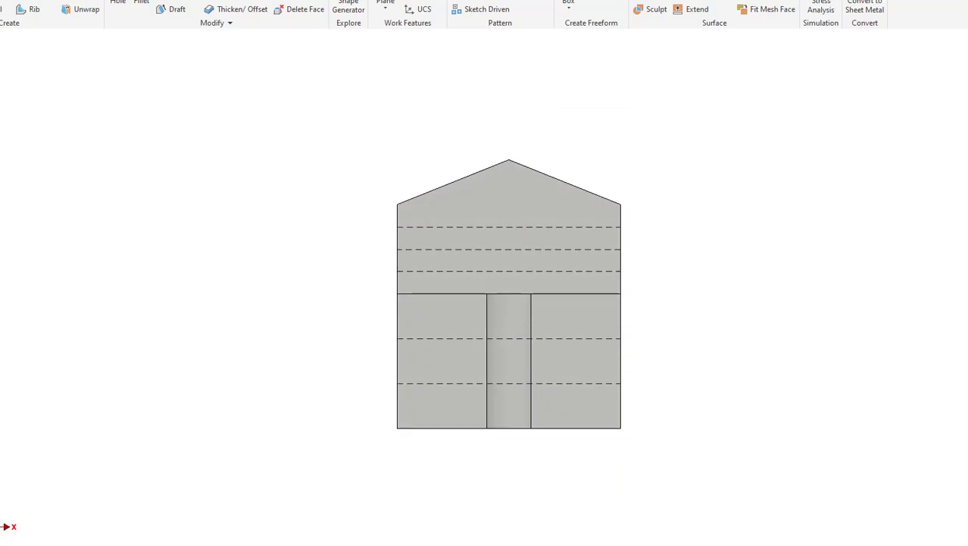
{"action": "key", "text": "shift+F5"}
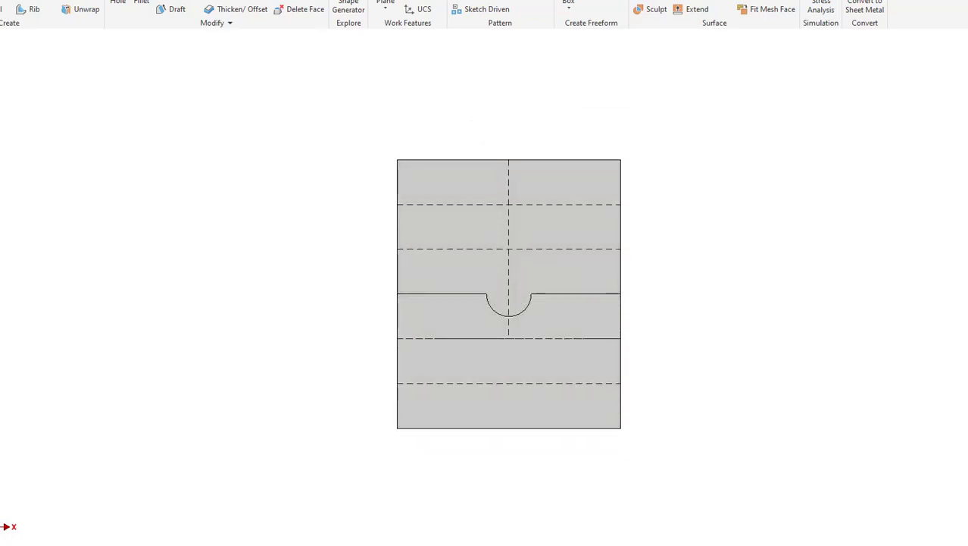
Compare the front and right side views of the stepped grooved block, and return to the isometric view.
{"action": "key", "text": "F5"}
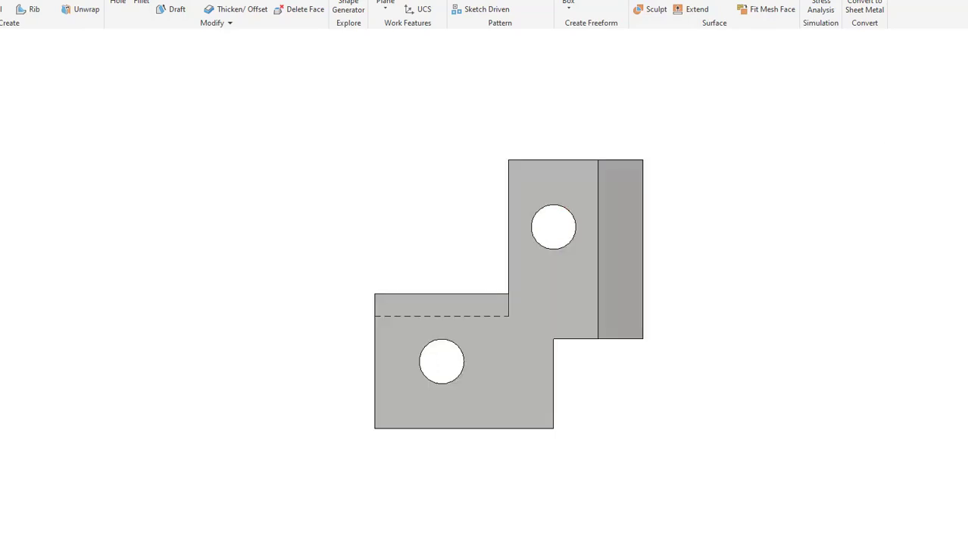
{"action": "left_click", "coordinate": [967, 137]}
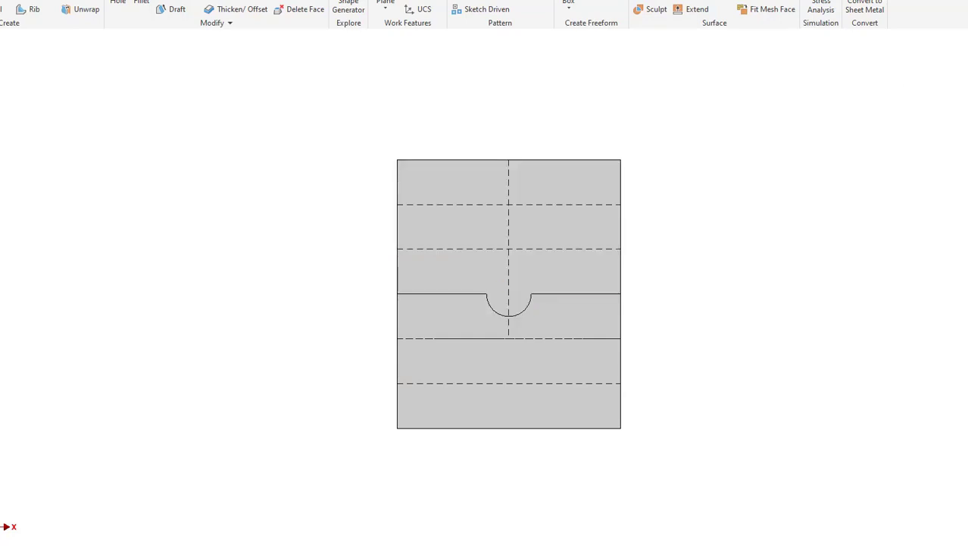
{"action": "left_click", "coordinate": [967, 136]}
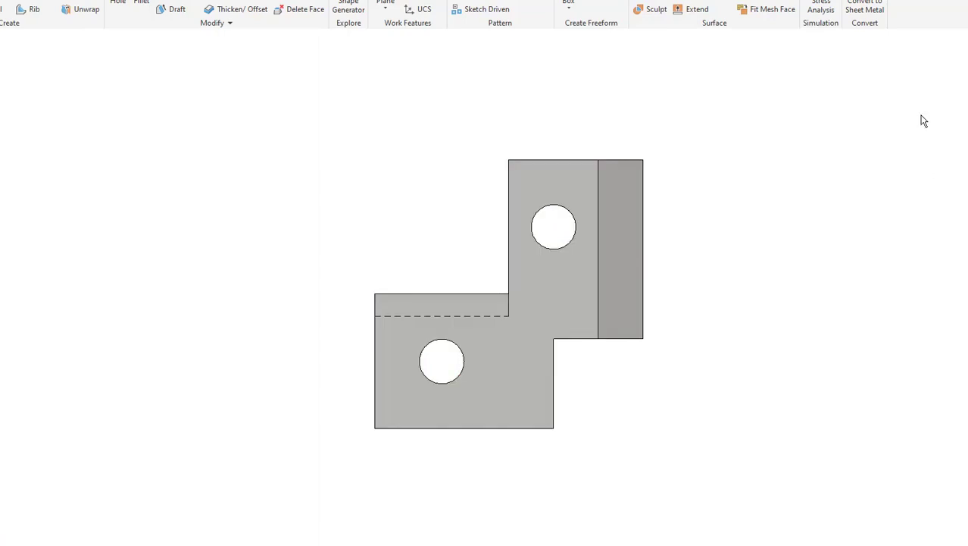
{"action": "key", "text": "F6"}
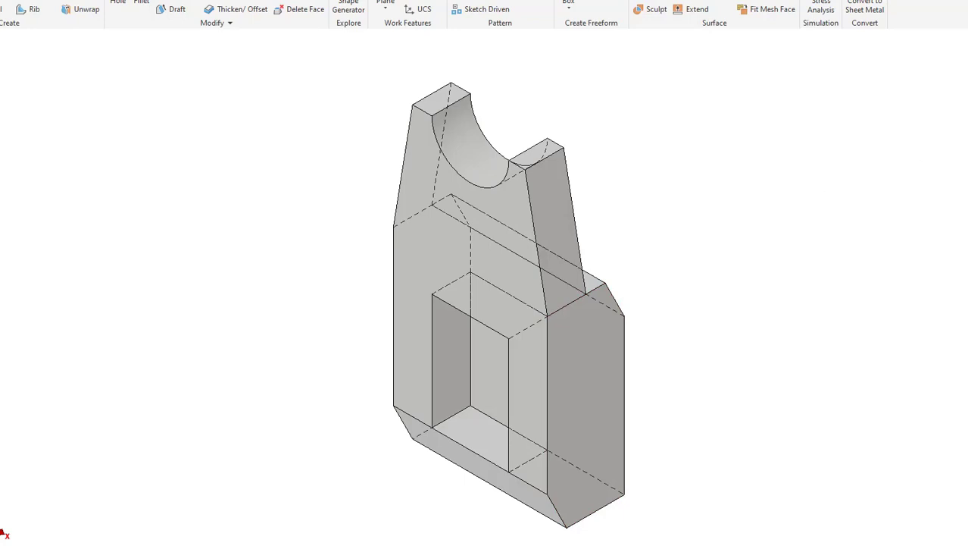
Examine the tapered part with the semicircular cutout and rectangular pocket in its front, top and right side views.
{"action": "key", "text": "F5"}
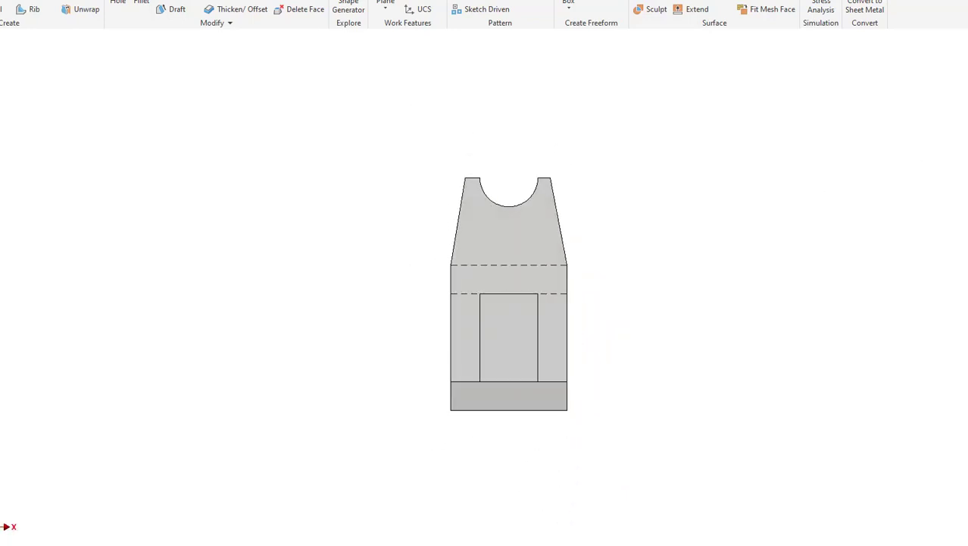
{"action": "key", "text": "F5"}
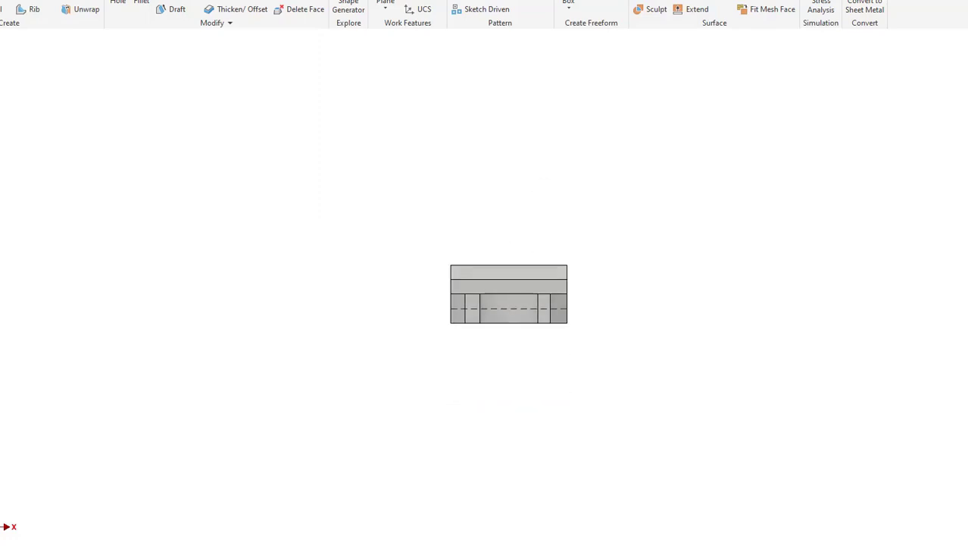
{"action": "key", "text": "F5"}
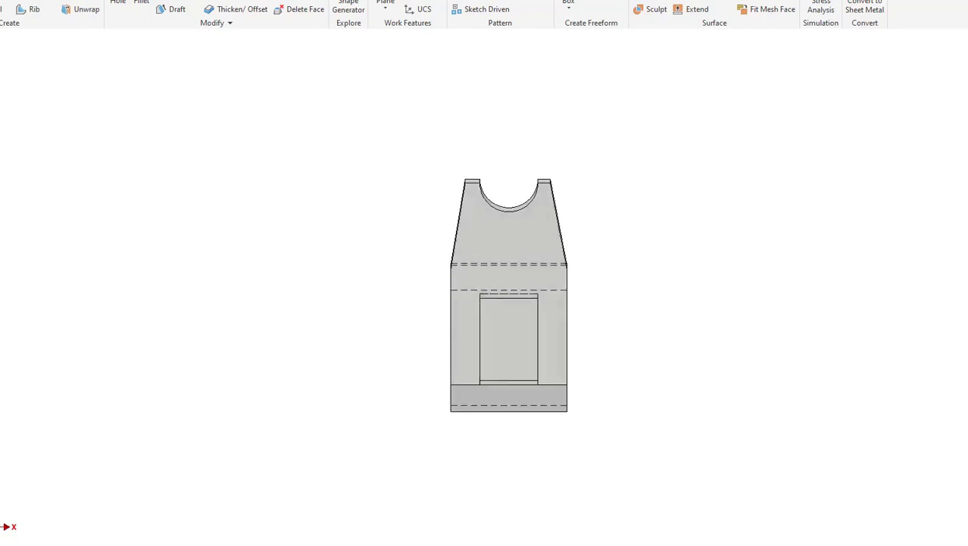
{"action": "key", "text": "F5"}
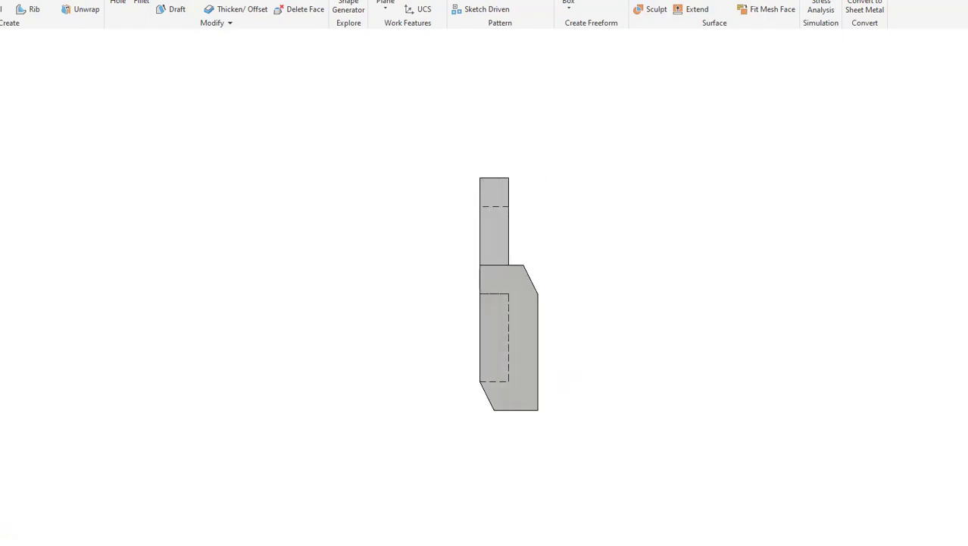
Compare the tapered part's front, top and right side views, tracing its pocket and sloped edges, and return to the isometric view.
{"action": "key", "text": "F5"}
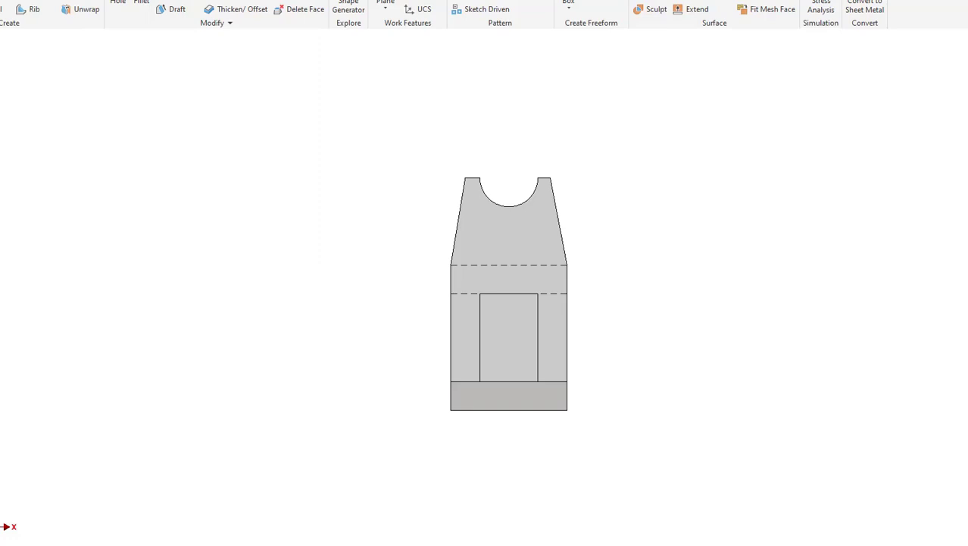
{"action": "key", "text": "F5"}
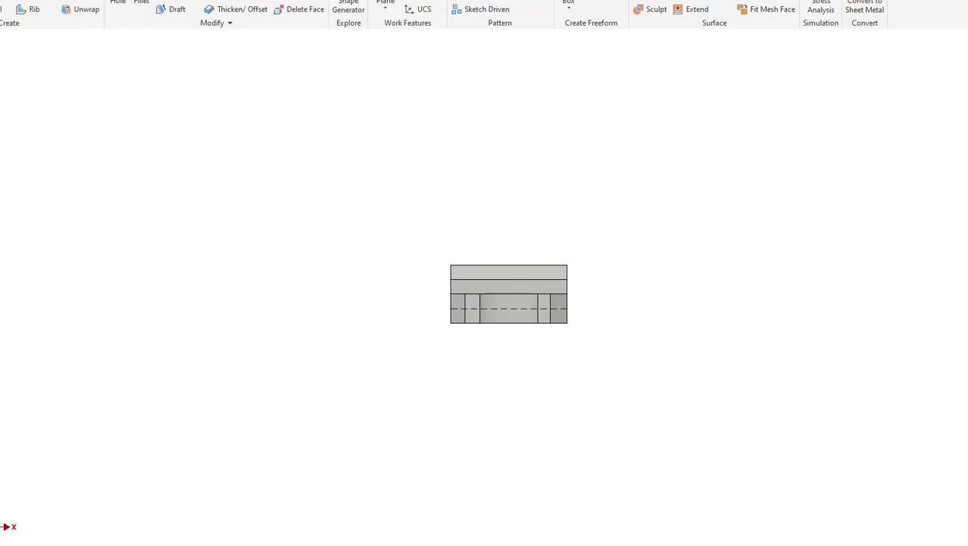
{"action": "key", "text": "F5"}
{"action": "key", "text": "F5"}
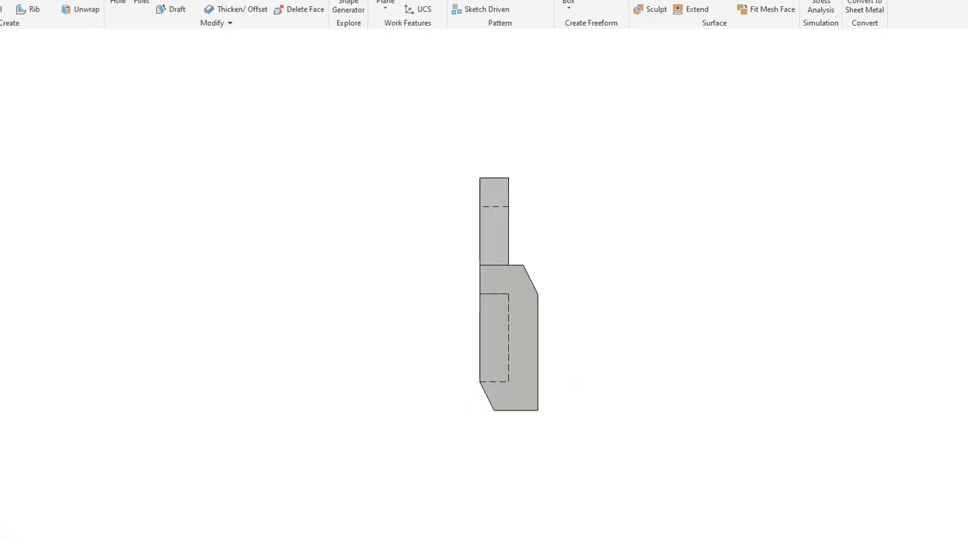
{"action": "key", "text": "F5"}
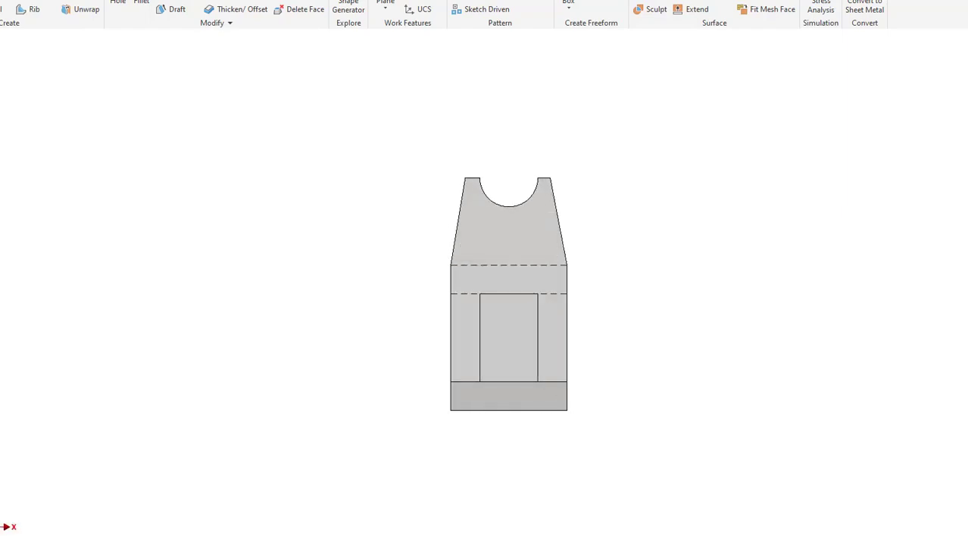
{"action": "key", "text": "F6"}
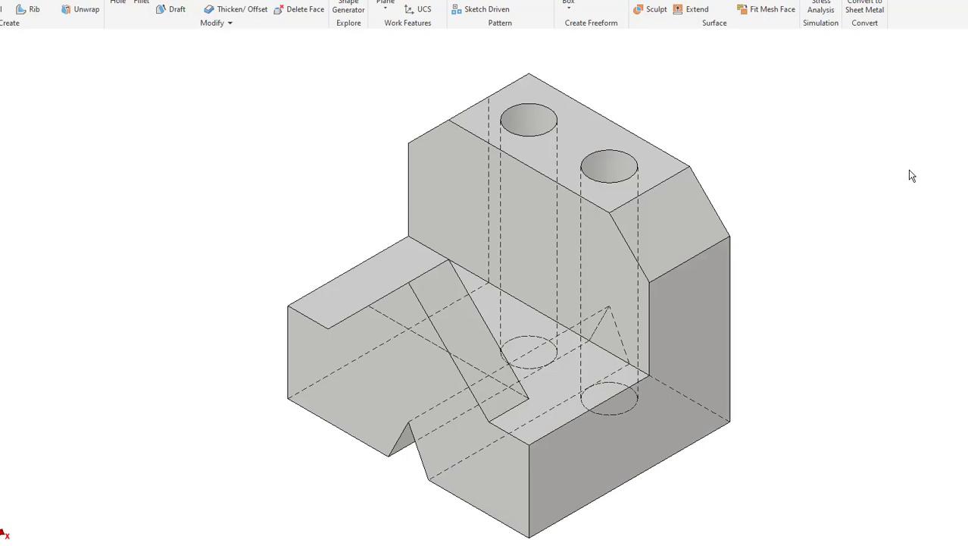
Examine the chamfered block with two vertical through holes and a V-shaped bottom groove in its front, top, right side and isometric views.
{"action": "key", "text": "F5"}
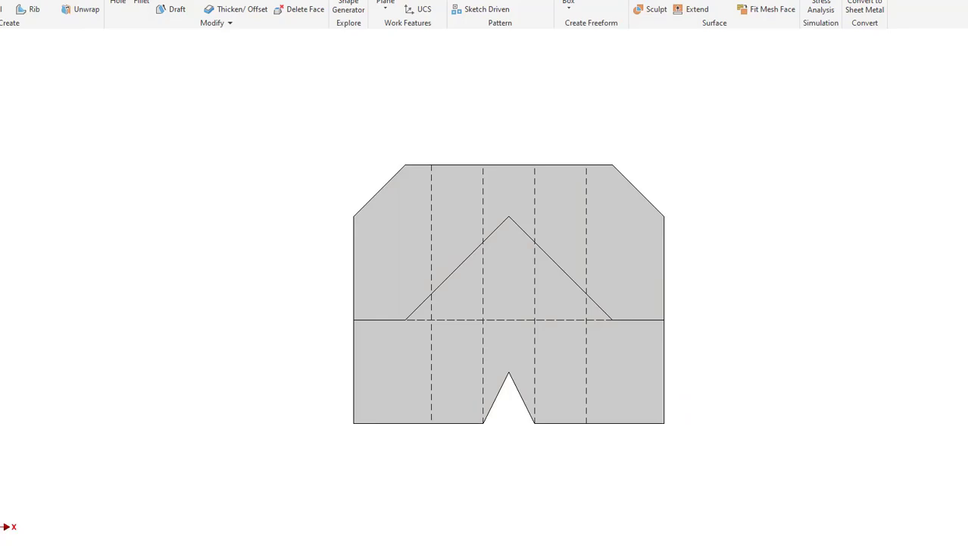
{"action": "key", "text": "F6"}
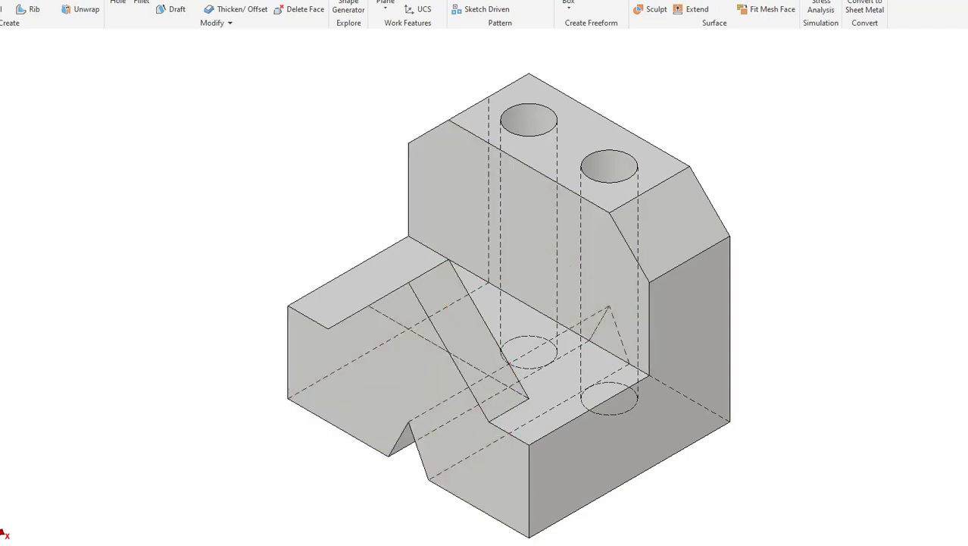
{"action": "key", "text": "F5"}
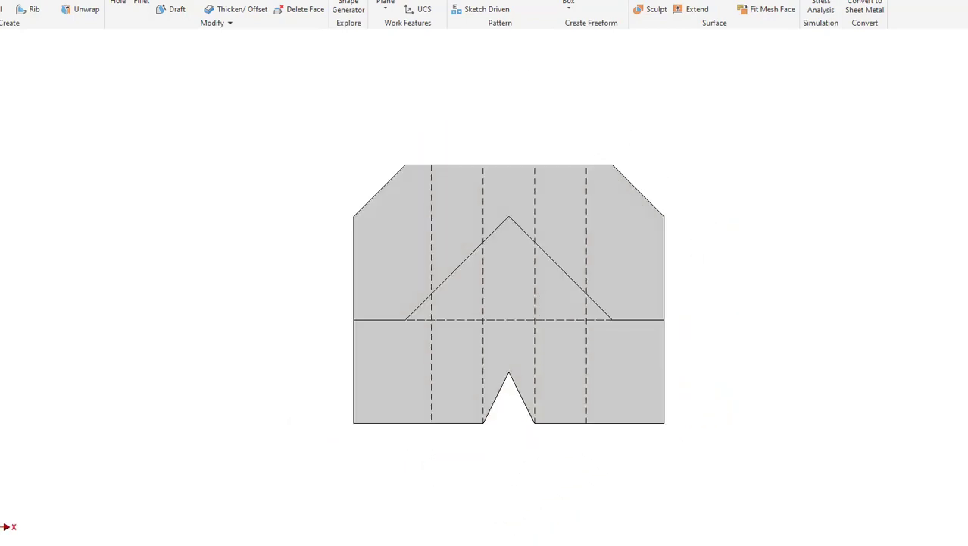
{"action": "key", "text": "F5"}
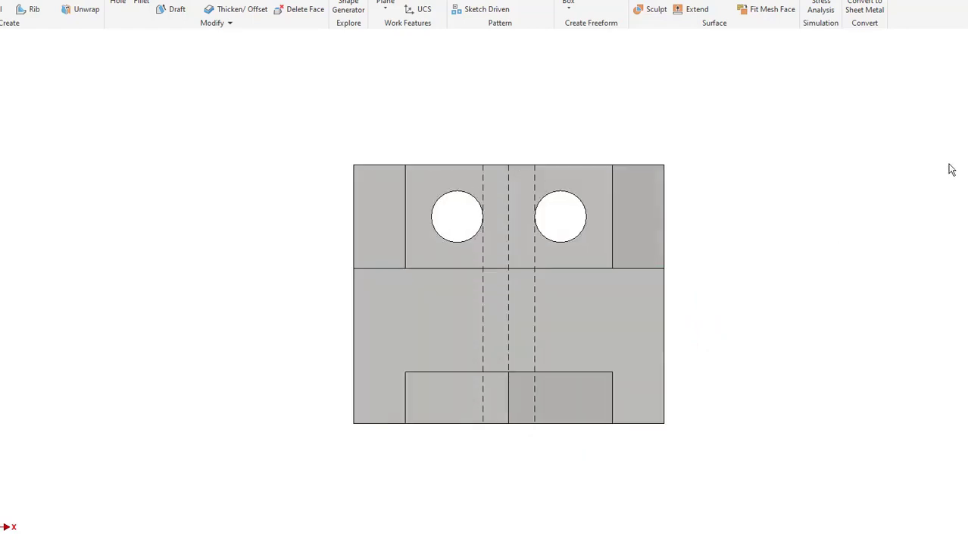
{"action": "key", "text": "F5"}
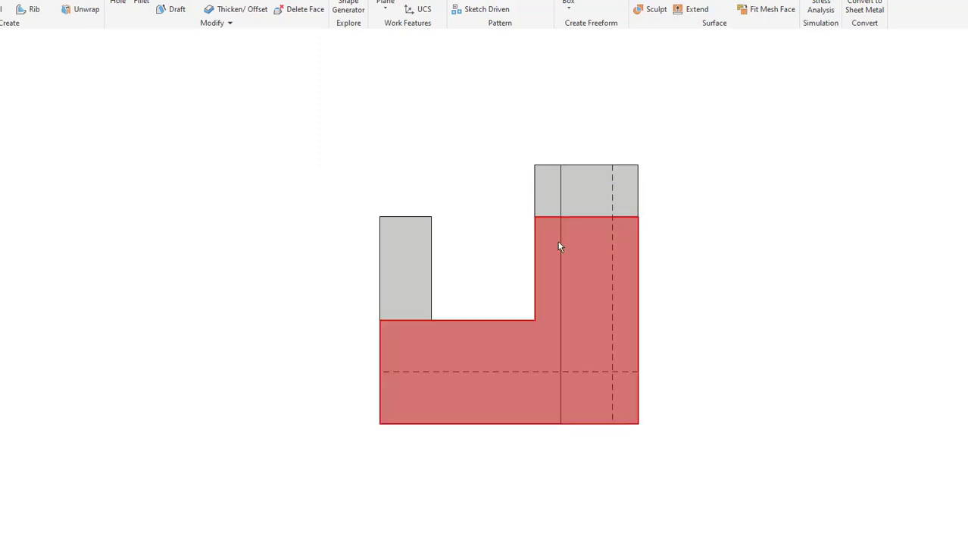
{"action": "key", "text": "F6"}
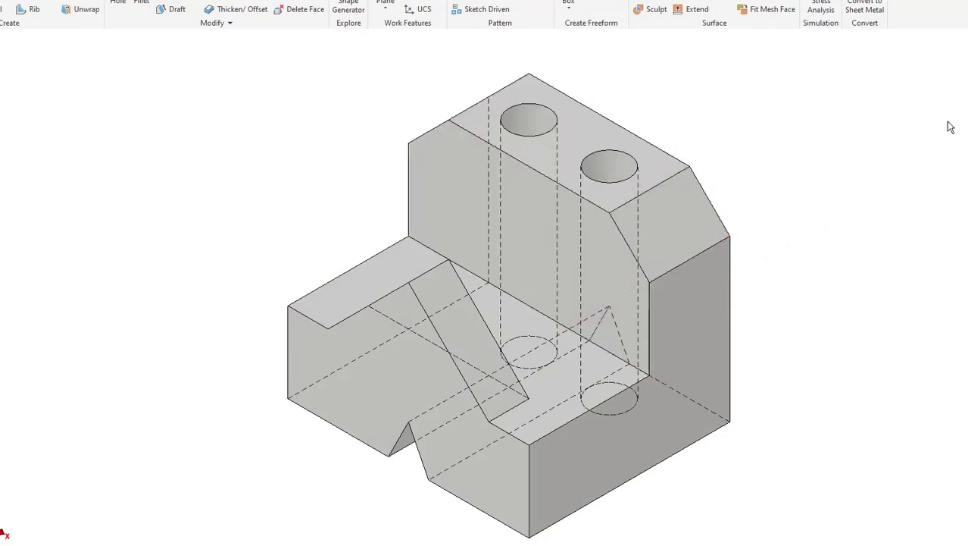
Compare the front and right side views of the V-grooved block, and return to the isometric view.
{"action": "key", "text": "F5"}
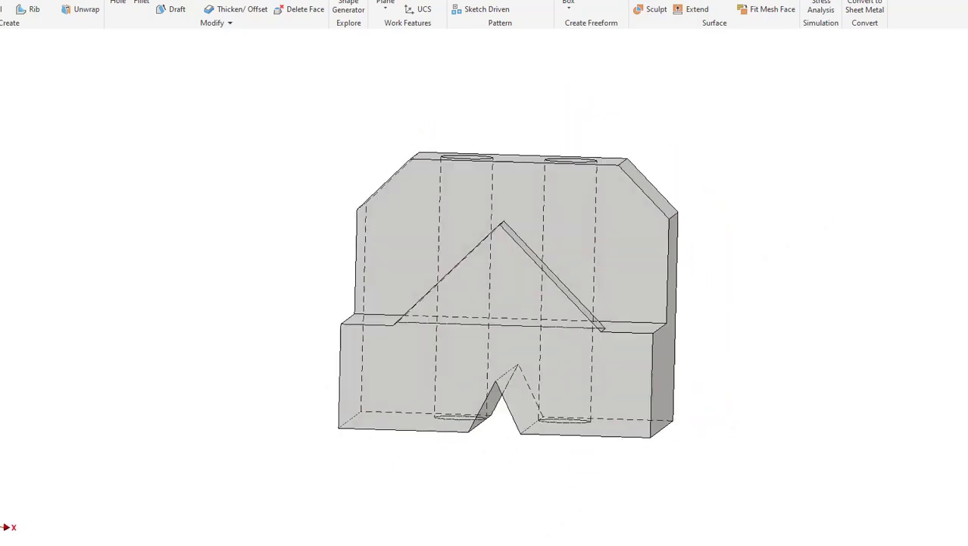
{"action": "key", "text": "F5"}
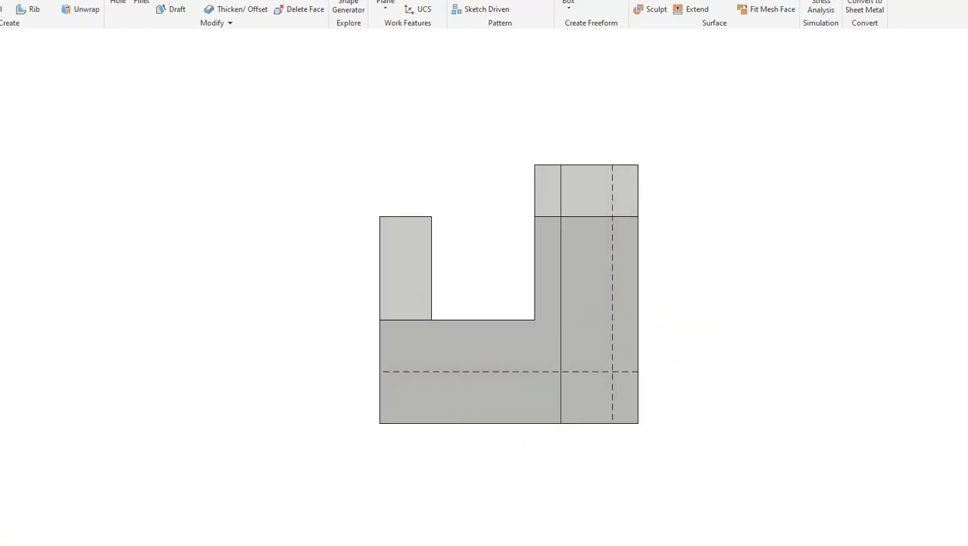
{"action": "key", "text": "F5"}
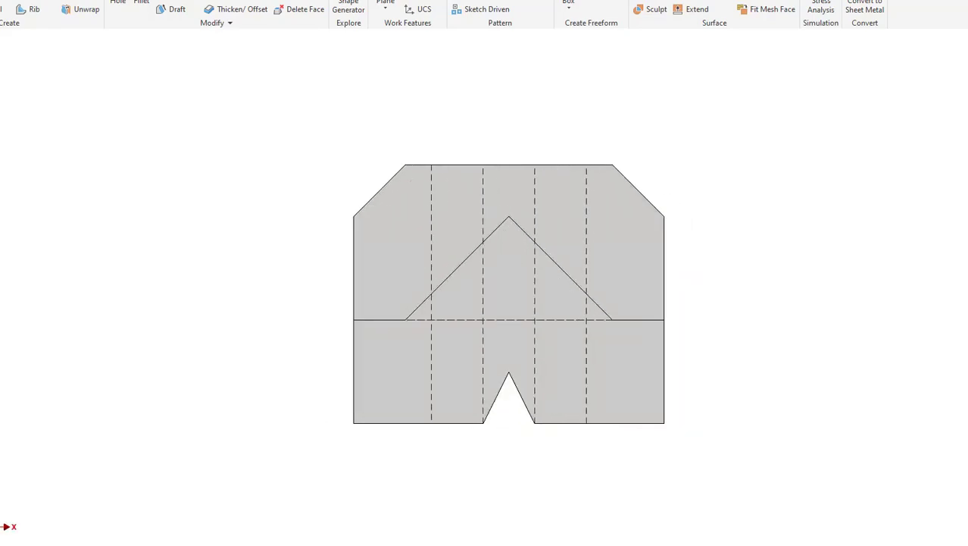
{"action": "key", "text": "F5"}
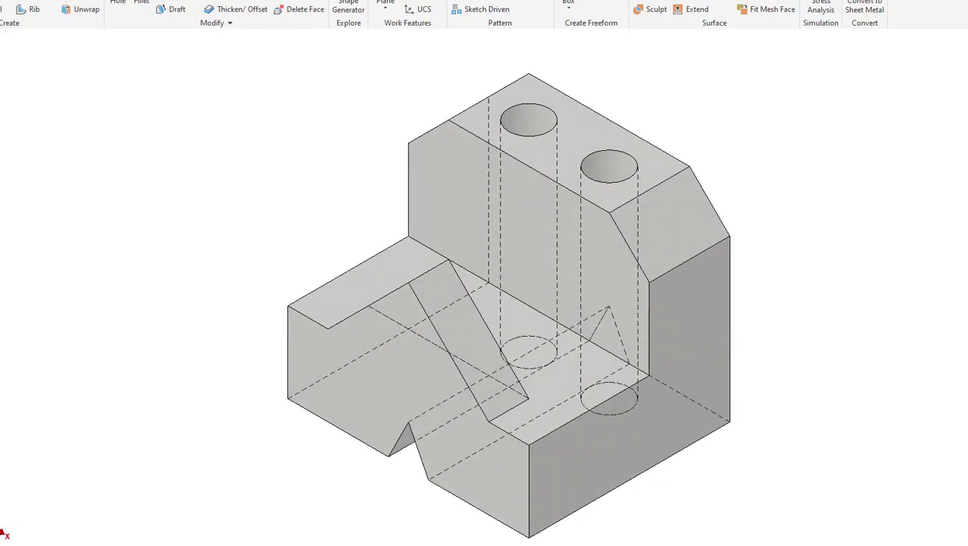